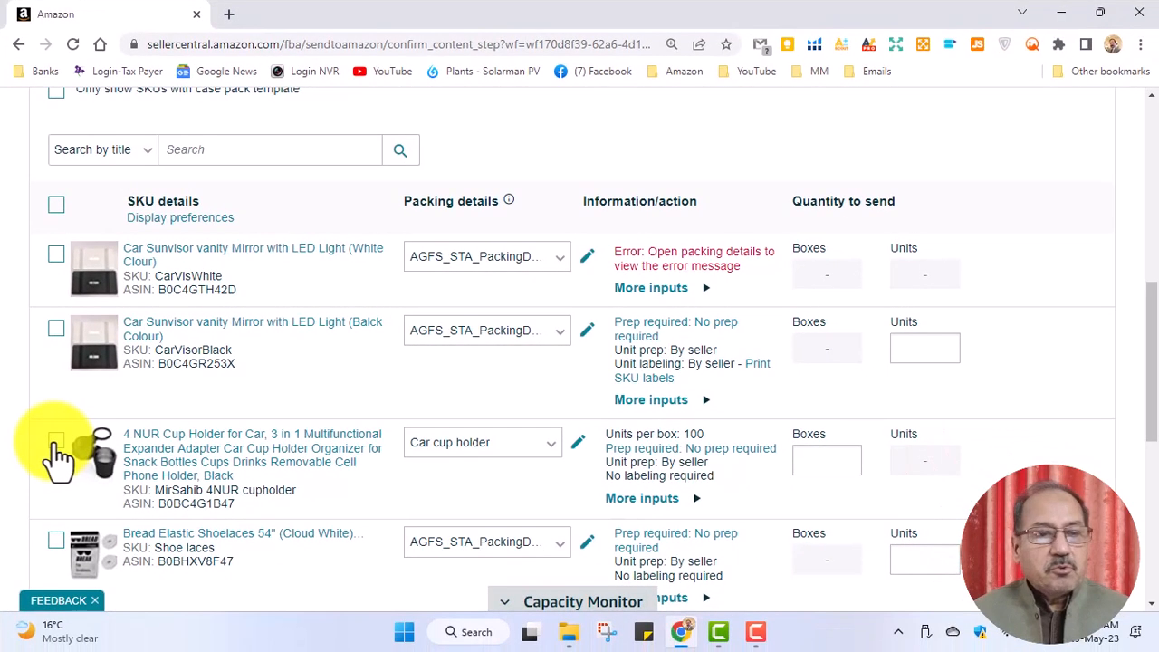
Mark 1 box of the 4 NUR Cup Holder SKU as ready to send and confirm the inventory selection
{"action": "left_click", "coordinate": [258, 576]}
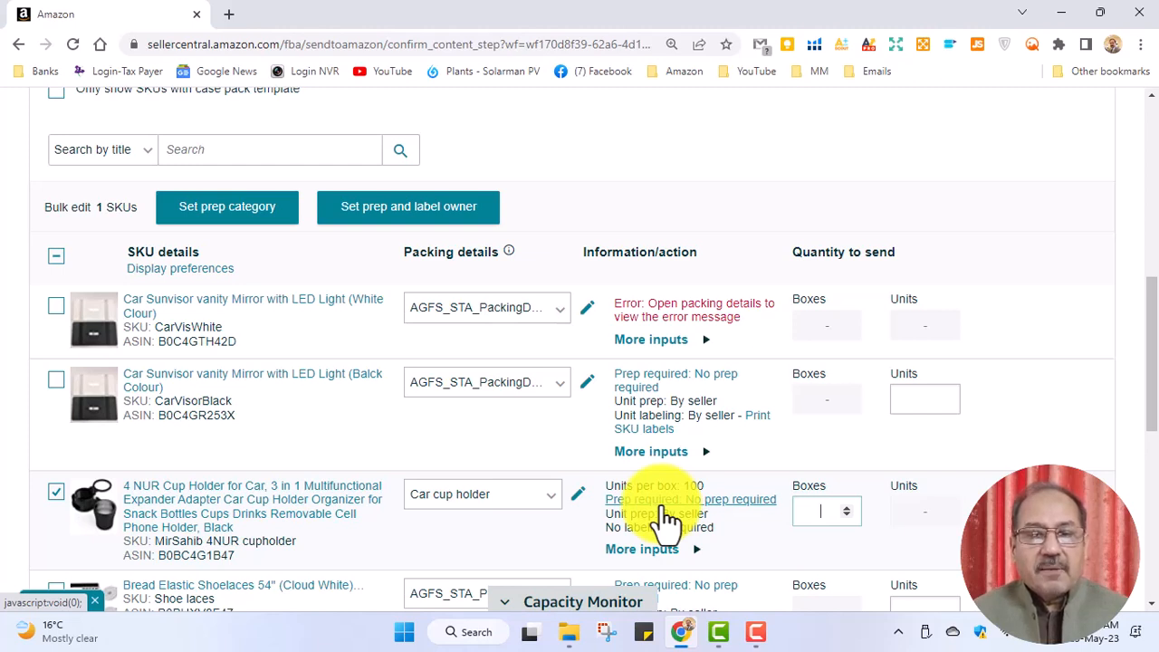
{"action": "left_click", "coordinate": [819, 514]}
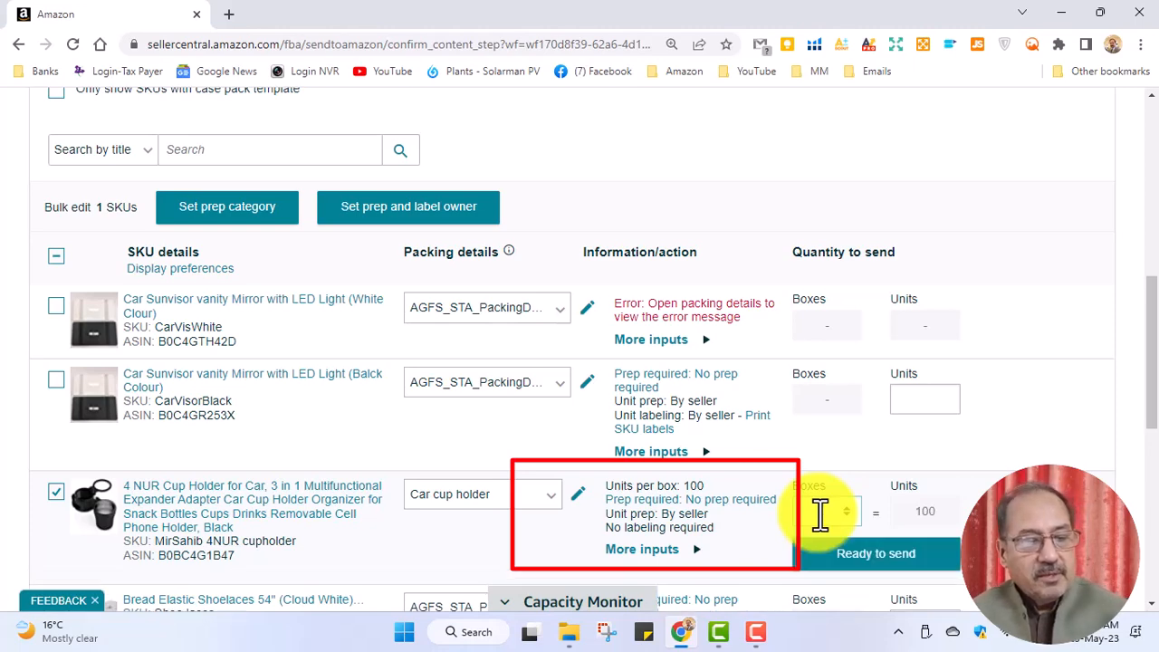
{"action": "type", "text": "1"}
{"action": "scroll", "coordinate": [819, 515], "scroll_direction": "down", "scroll_amount": 2}
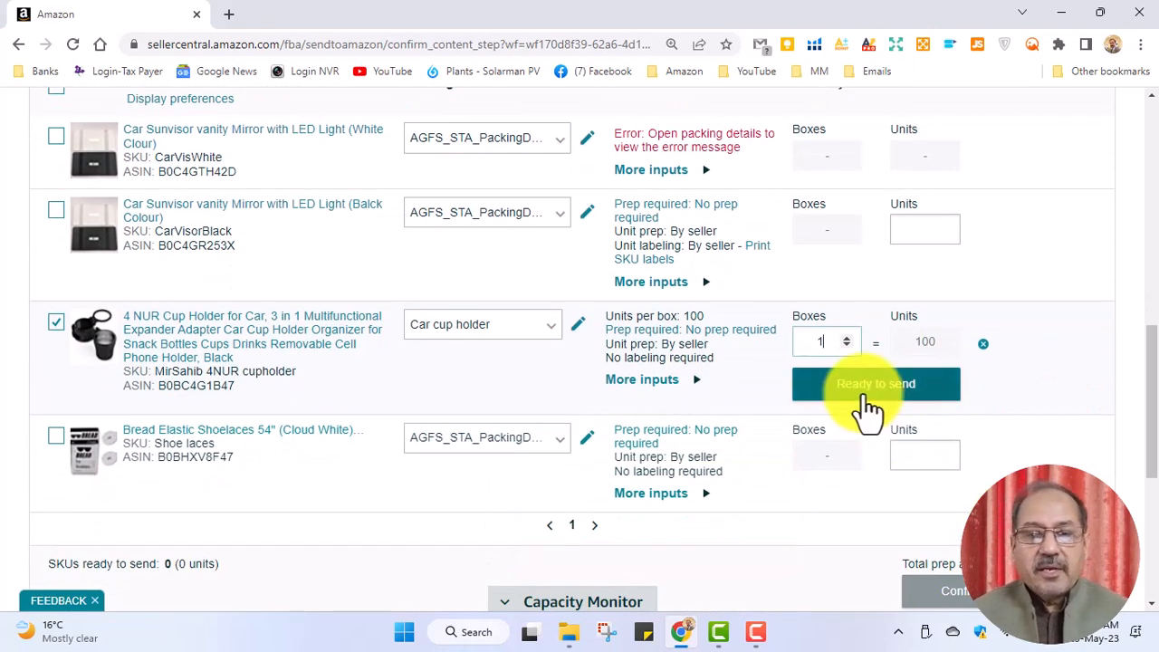
{"action": "left_click", "coordinate": [867, 390]}
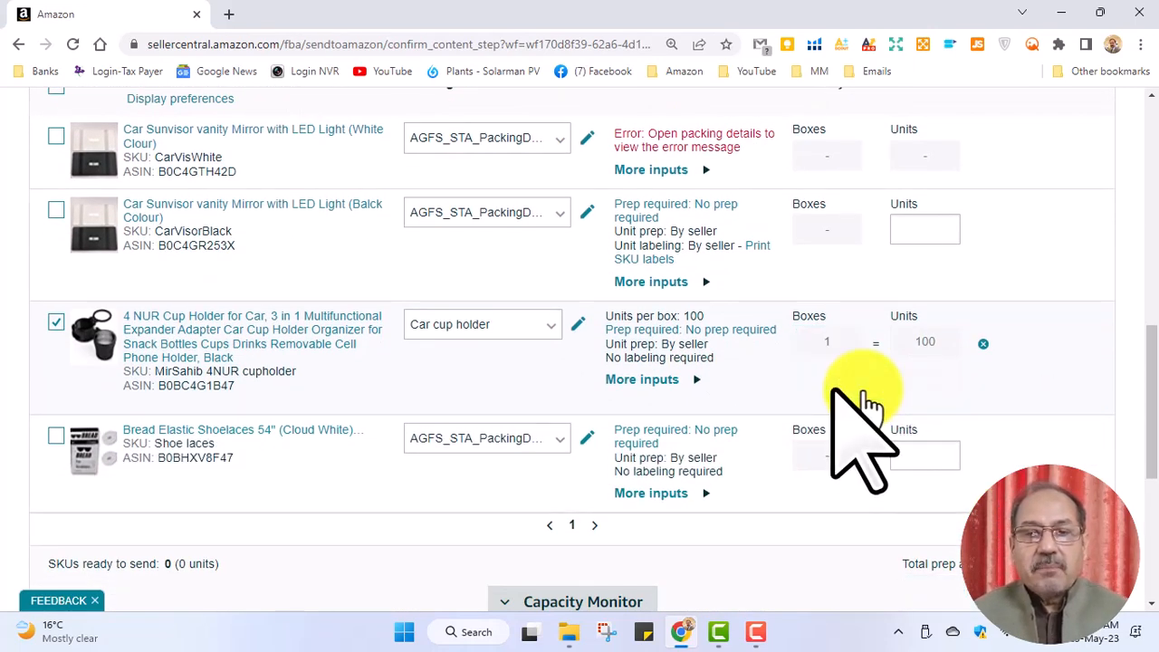
{"action": "scroll", "coordinate": [869, 388], "scroll_direction": "down", "scroll_amount": 2}
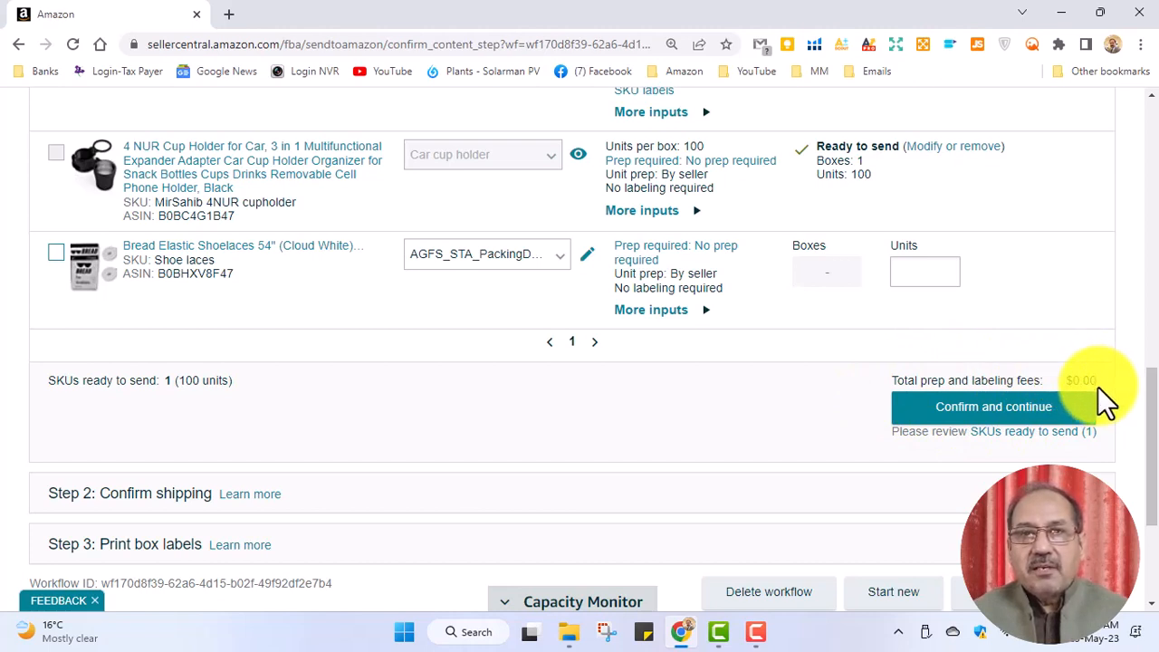
{"action": "left_click", "coordinate": [993, 418]}
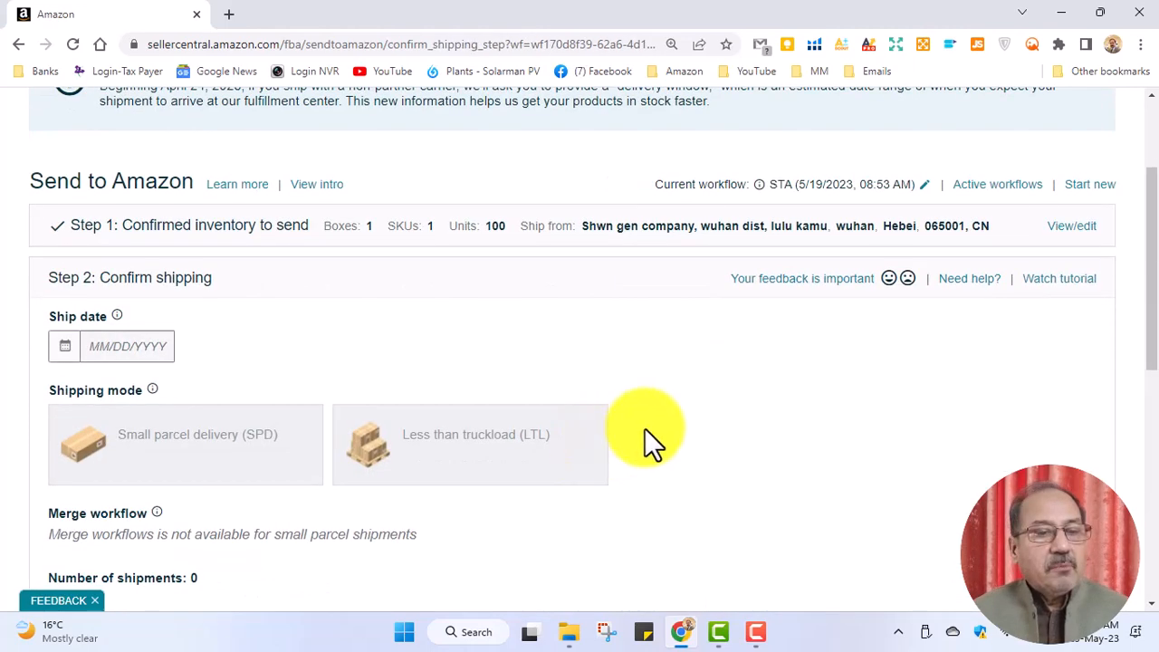
Set the shipment's ship date to June 30, 2023
{"action": "left_click", "coordinate": [65, 353]}
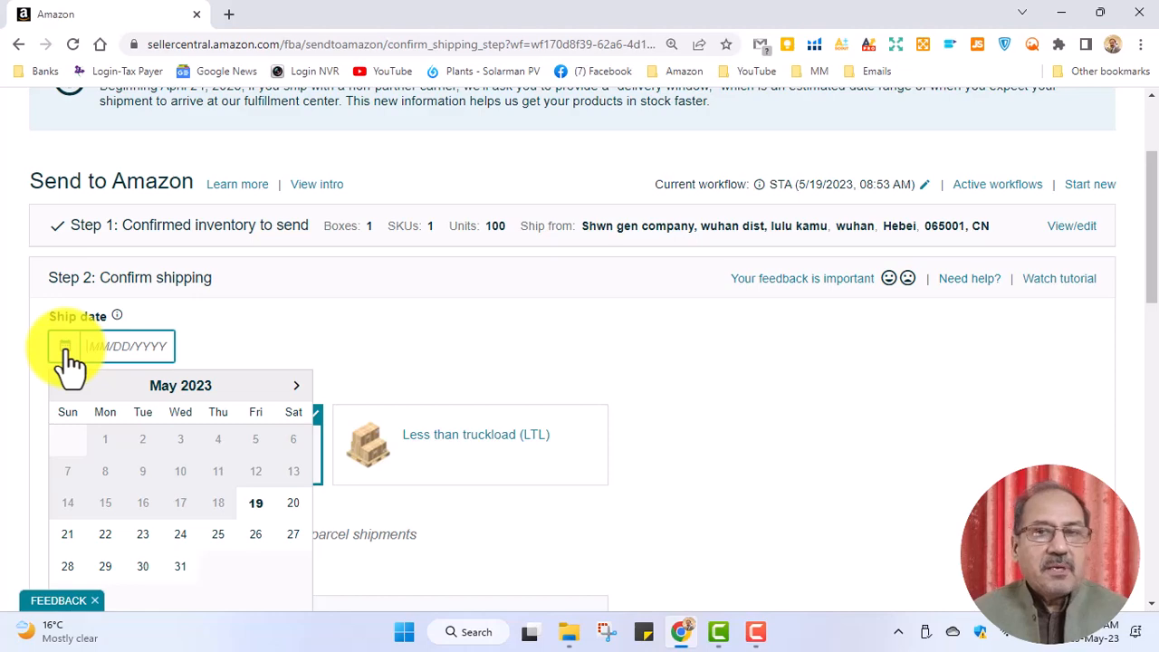
{"action": "left_click", "coordinate": [297, 396]}
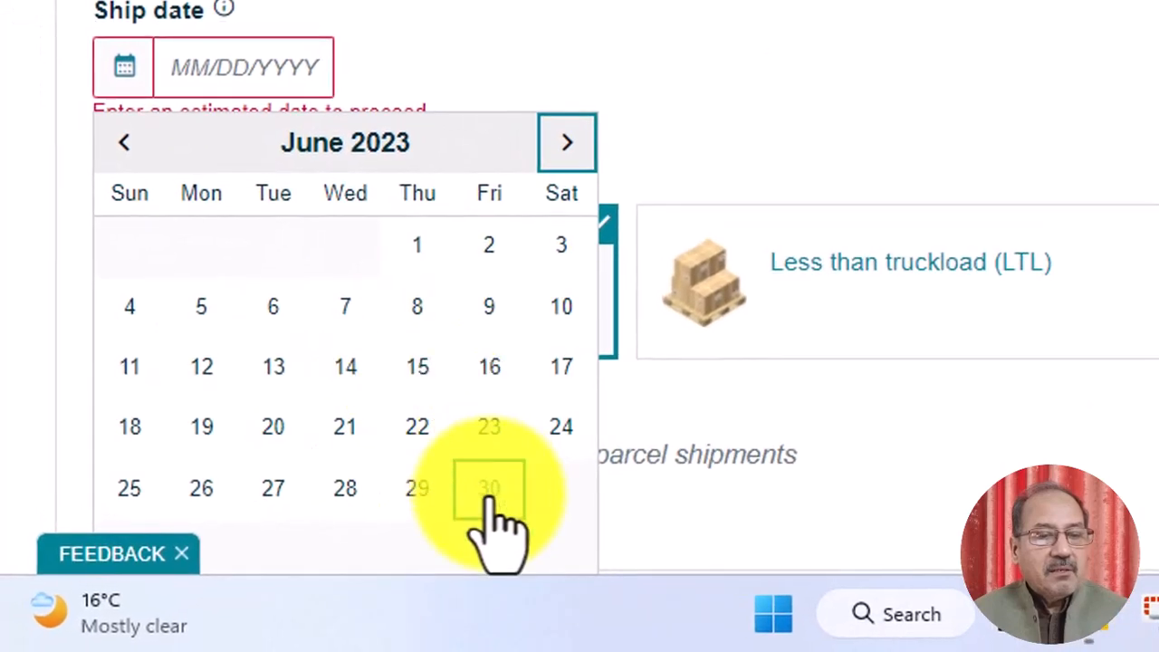
{"action": "left_click", "coordinate": [489, 493]}
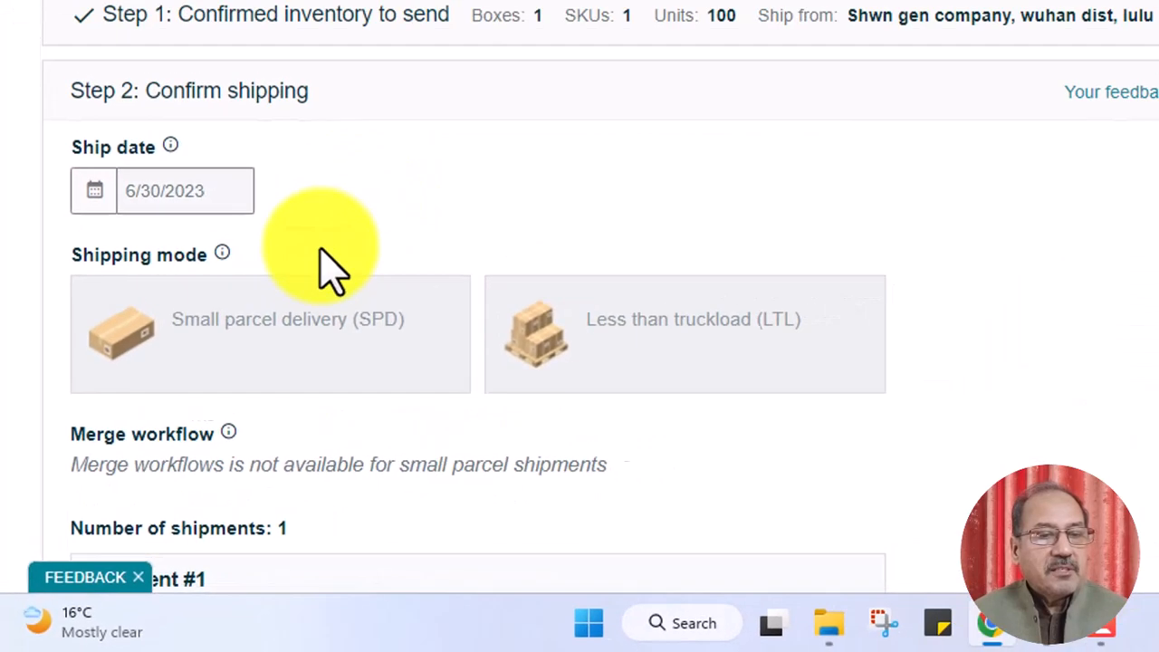
Review the shipping mode options, the ship date, and Shipment #1's origin, destination and contents
{"action": "scroll", "coordinate": [421, 127], "scroll_direction": "down", "scroll_amount": 2}
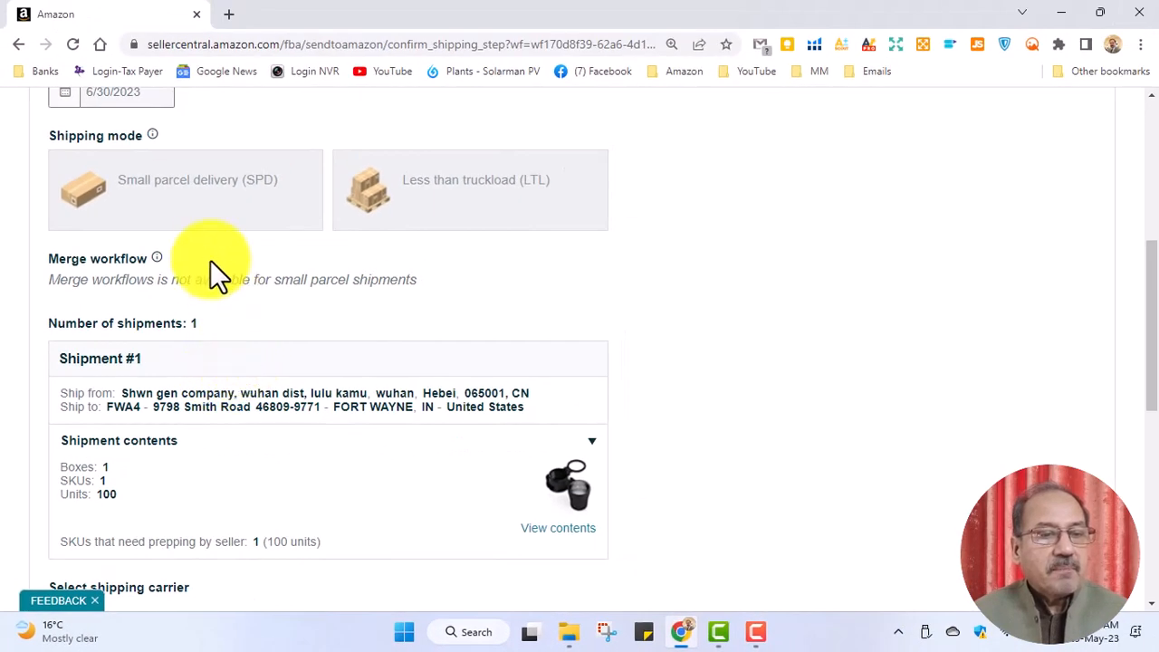
{"action": "scroll", "coordinate": [408, 285], "scroll_direction": "up", "scroll_amount": 2}
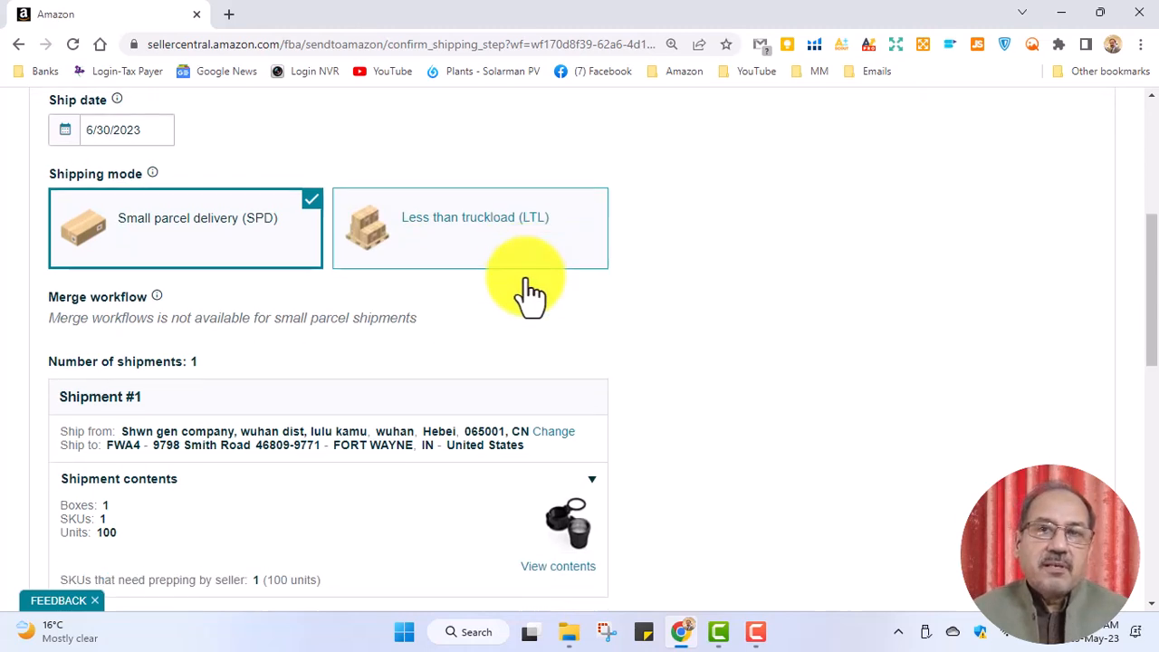
{"action": "scroll", "coordinate": [530, 291], "scroll_direction": "down", "scroll_amount": 2}
{"action": "scroll", "coordinate": [380, 230], "scroll_direction": "down", "scroll_amount": 1}
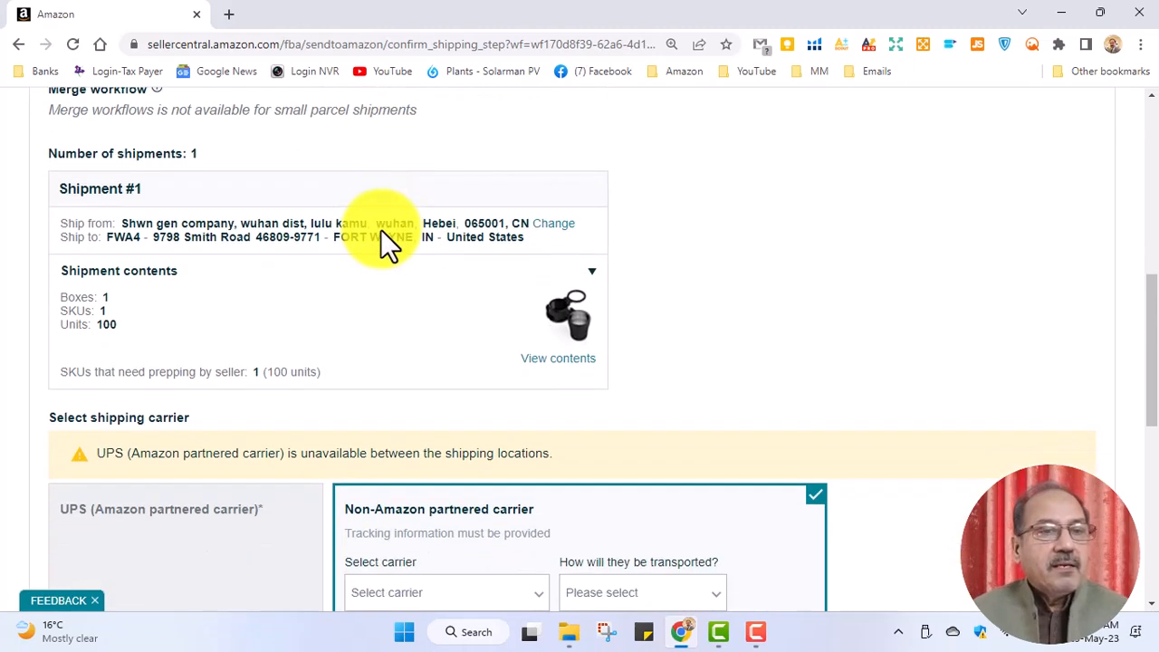
{"action": "scroll", "coordinate": [220, 292], "scroll_direction": "down", "scroll_amount": 1}
{"action": "scroll", "coordinate": [220, 290], "scroll_direction": "up", "scroll_amount": 5}
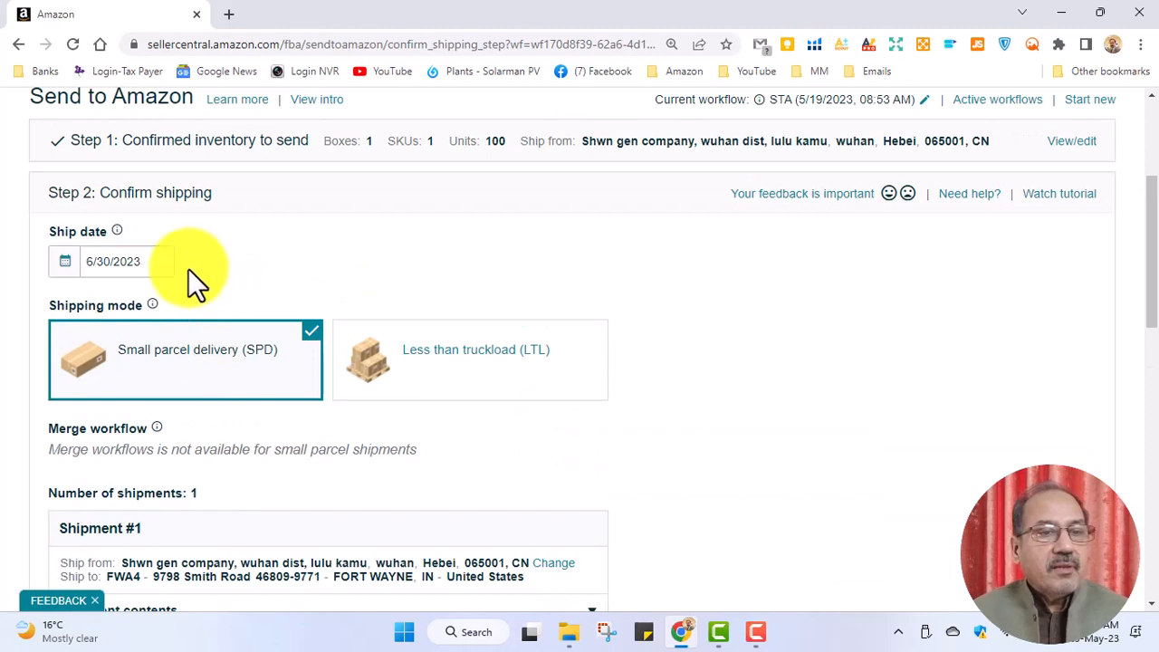
{"action": "scroll", "coordinate": [138, 262], "scroll_direction": "down", "scroll_amount": 3}
{"action": "scroll", "coordinate": [184, 296], "scroll_direction": "down", "scroll_amount": 2}
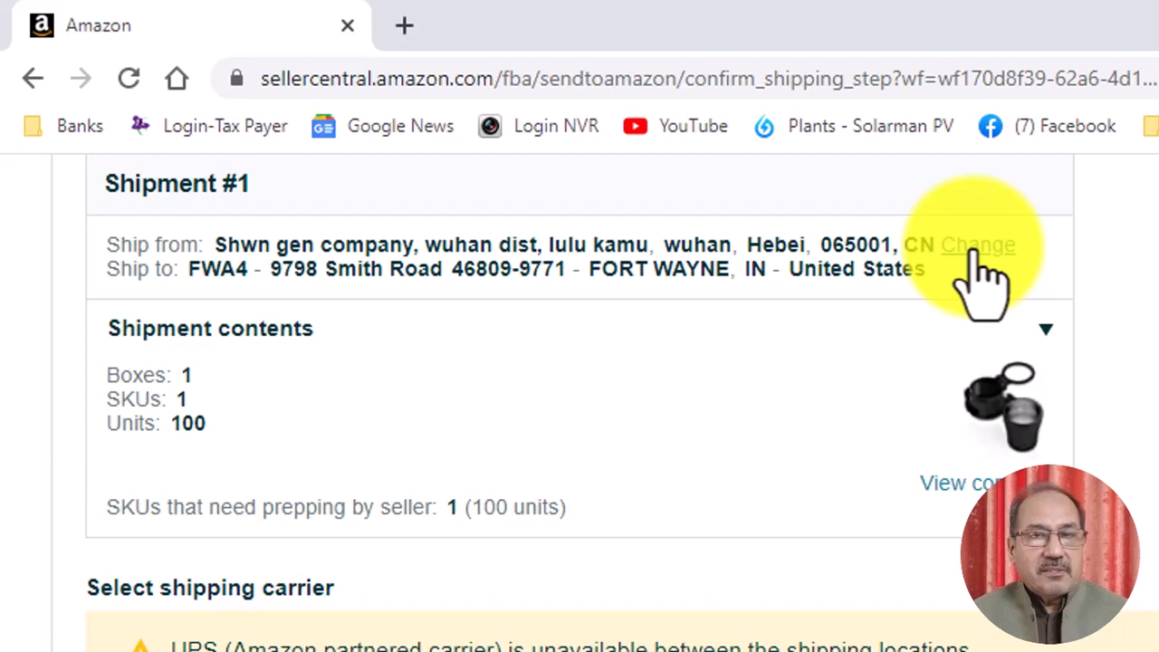
Choose Other as the non-Amazon partnered carrier and Ocean as the transport method
{"action": "scroll", "coordinate": [329, 269], "scroll_direction": "down", "scroll_amount": 2}
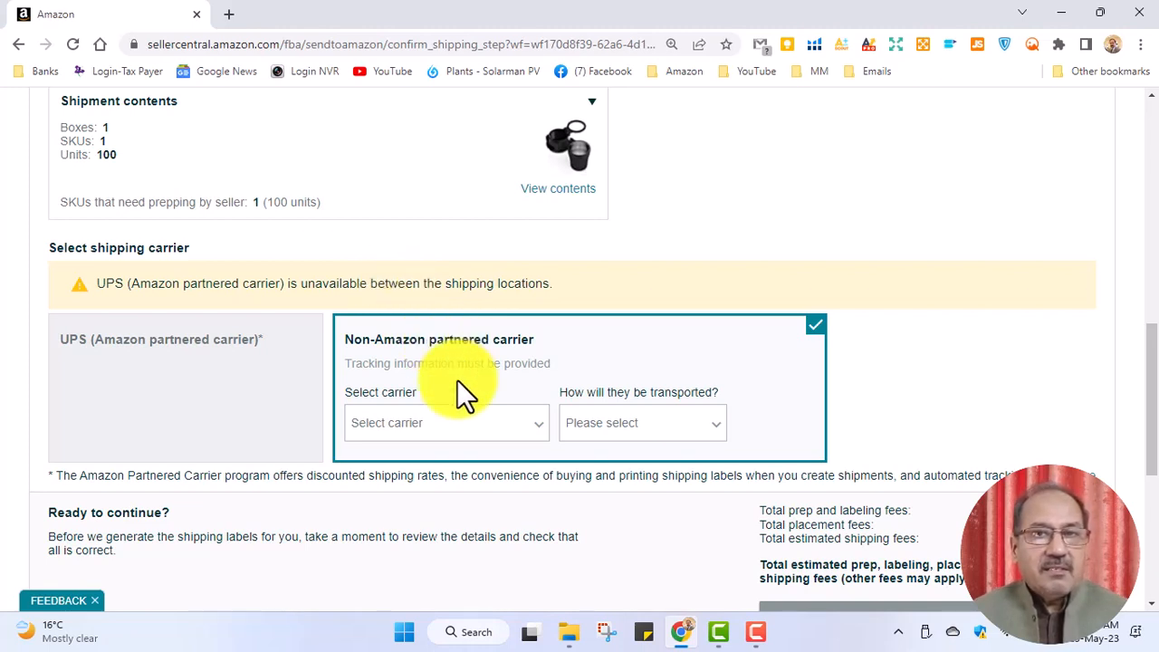
{"action": "left_click", "coordinate": [534, 440]}
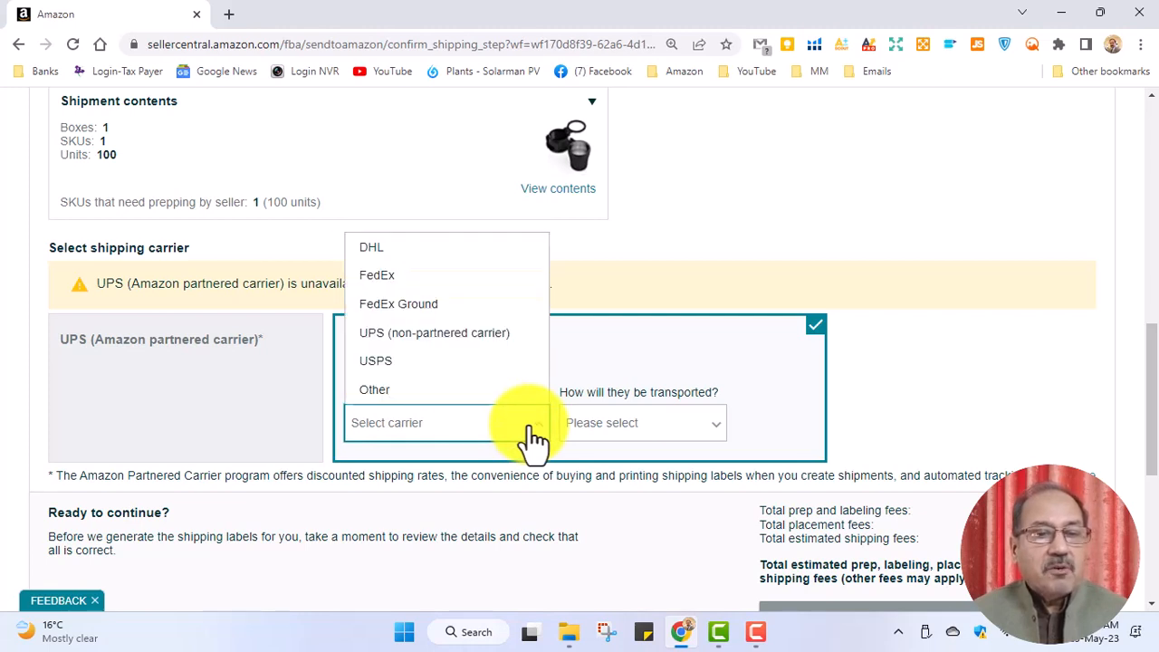
{"action": "left_click", "coordinate": [378, 392]}
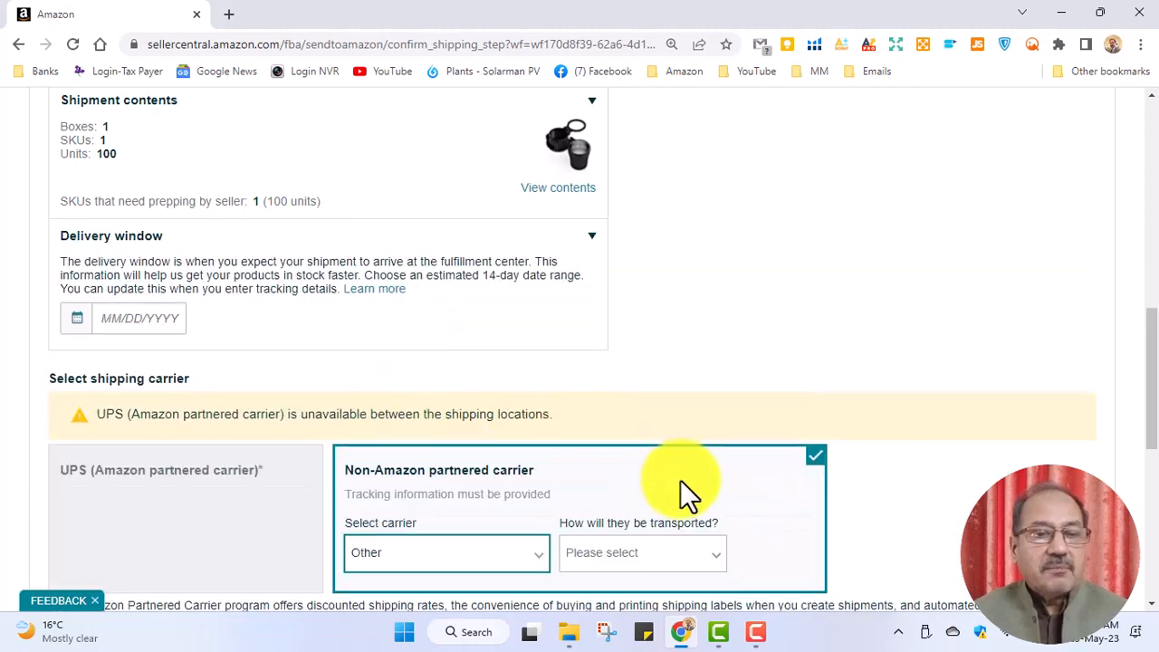
{"action": "scroll", "coordinate": [688, 489], "scroll_direction": "down", "scroll_amount": 2}
{"action": "left_click", "coordinate": [712, 395]}
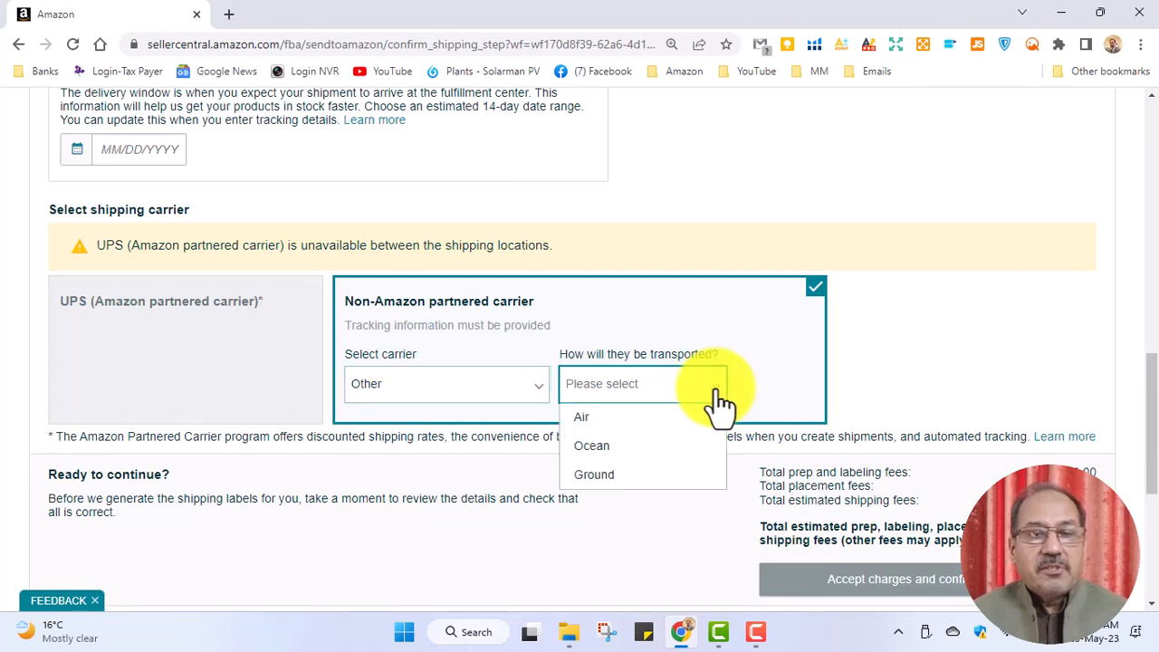
{"action": "left_click", "coordinate": [603, 453]}
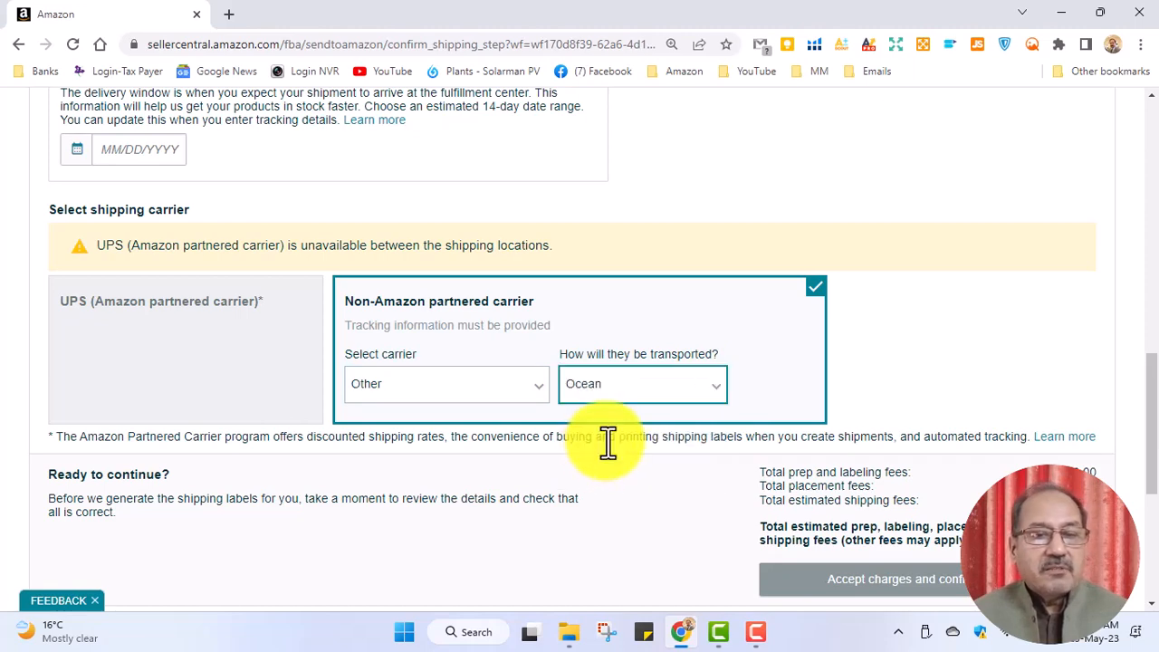
Set the start of Shipment #1's delivery window to August 15, 2023
{"action": "scroll", "coordinate": [608, 444], "scroll_direction": "down", "scroll_amount": 3}
{"action": "scroll", "coordinate": [597, 410], "scroll_direction": "up", "scroll_amount": 5}
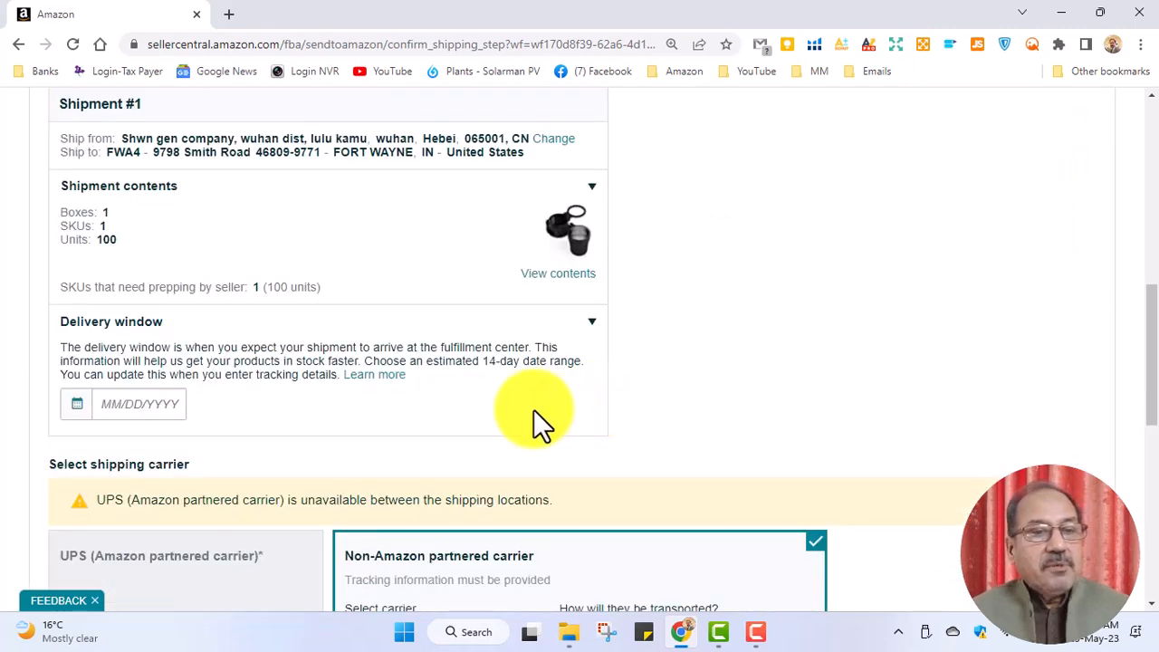
{"action": "left_click", "coordinate": [84, 412]}
{"action": "left_click", "coordinate": [309, 444]}
{"action": "left_click", "coordinate": [309, 444]}
{"action": "left_click", "coordinate": [309, 444]}
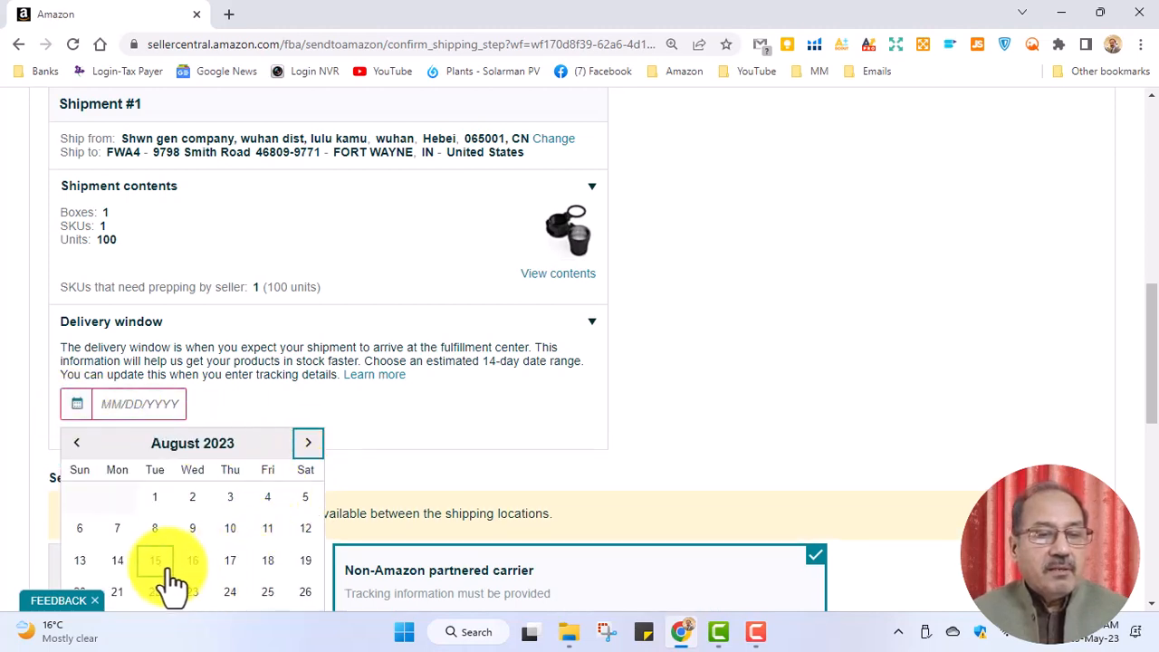
{"action": "left_click", "coordinate": [374, 417]}
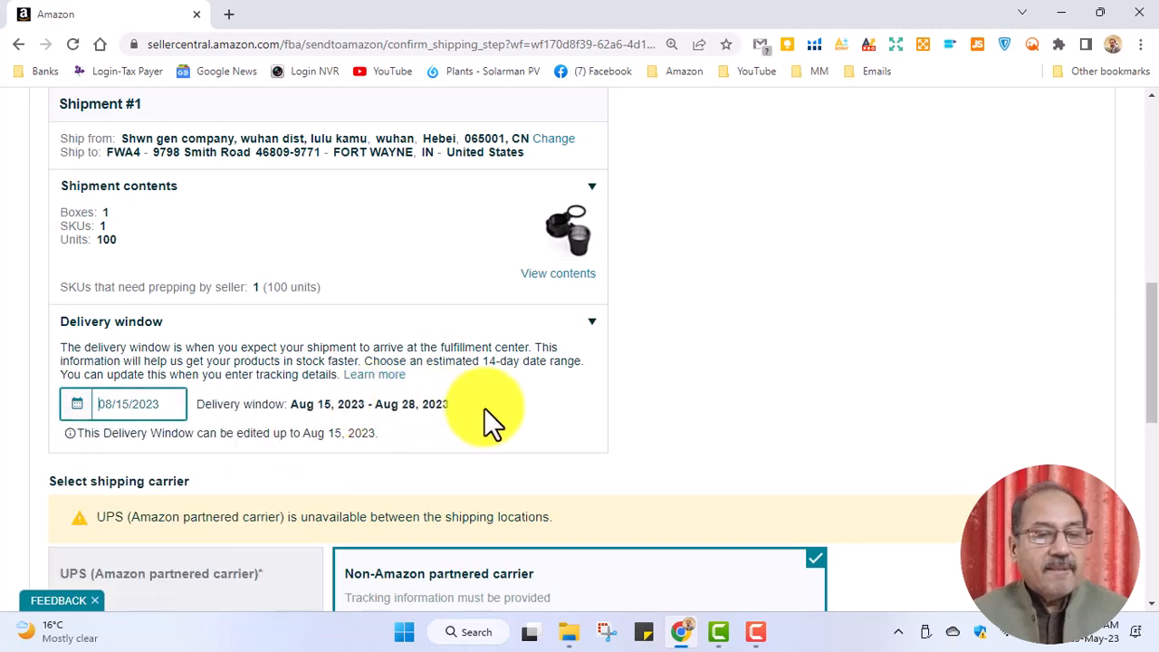
Accept the charges and confirm shipping for the shipment
{"action": "scroll", "coordinate": [483, 407], "scroll_direction": "down", "scroll_amount": 1}
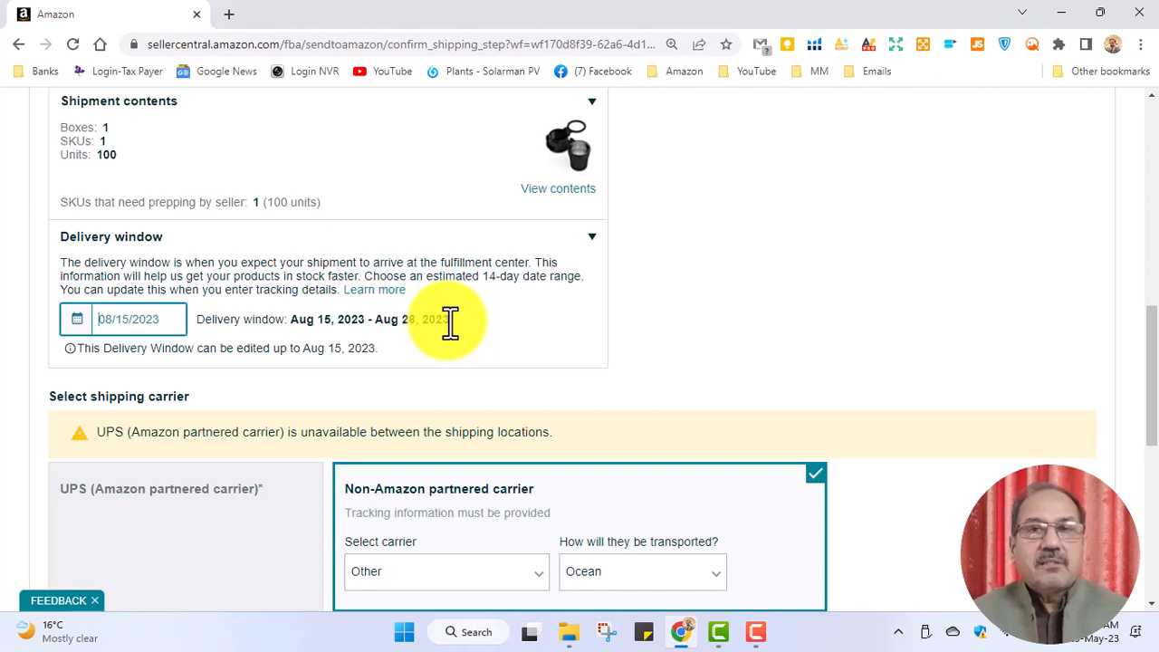
{"action": "scroll", "coordinate": [450, 324], "scroll_direction": "down", "scroll_amount": 5}
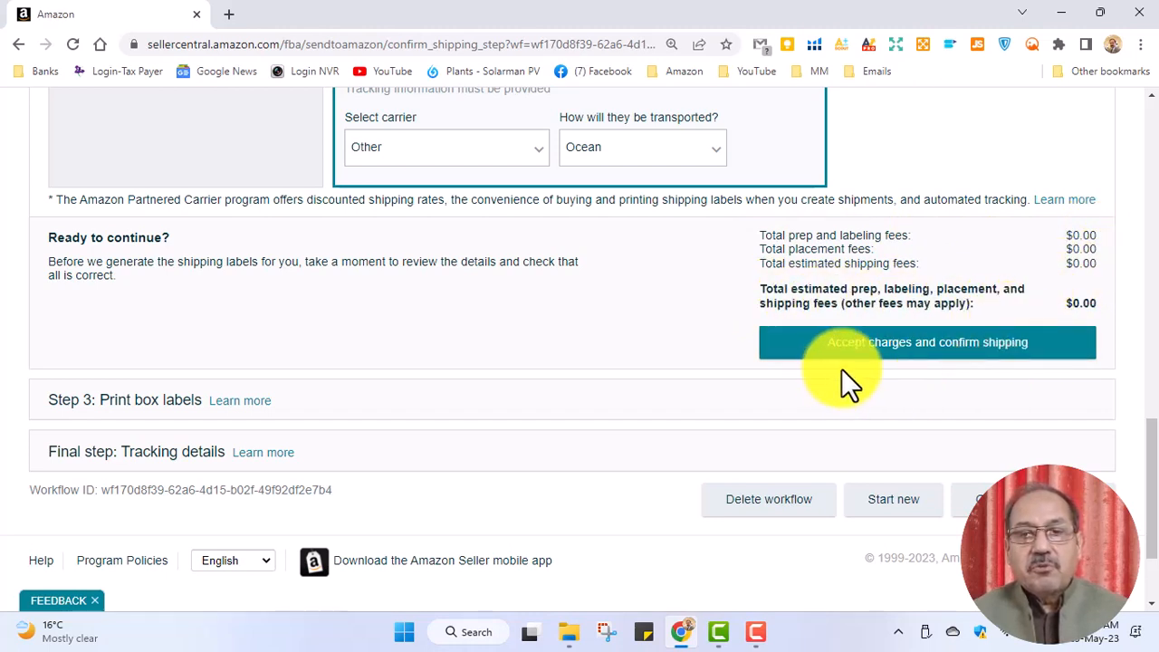
{"action": "left_click", "coordinate": [896, 346]}
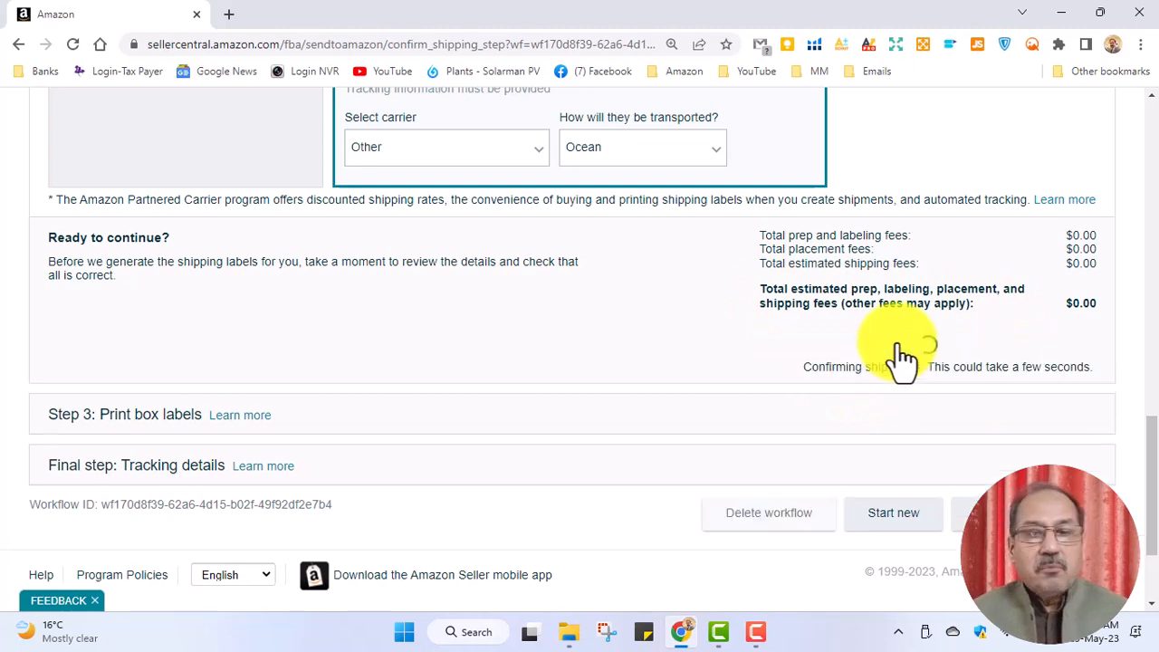
Print the box labels for Shipment #1 in the 3-1/3" X 4" (US Letter) format
{"action": "scroll", "coordinate": [582, 339], "scroll_direction": "down", "scroll_amount": 2}
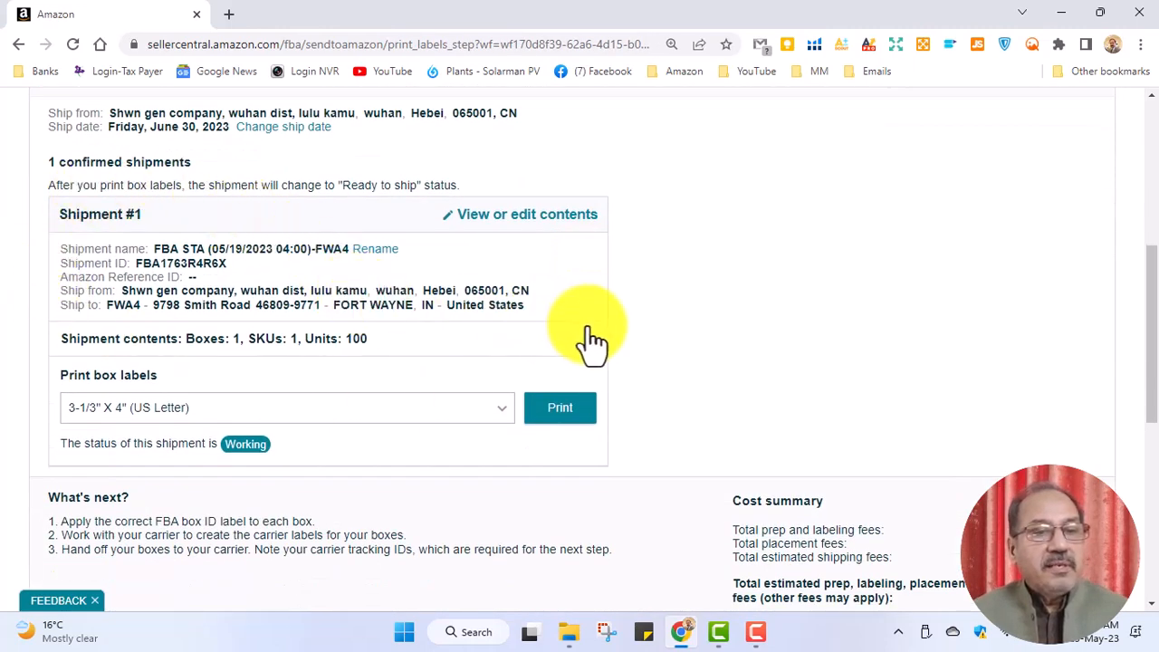
{"action": "scroll", "coordinate": [589, 341], "scroll_direction": "down", "scroll_amount": 1}
{"action": "scroll", "coordinate": [645, 340], "scroll_direction": "down", "scroll_amount": 1}
{"action": "scroll", "coordinate": [645, 341], "scroll_direction": "up", "scroll_amount": 1}
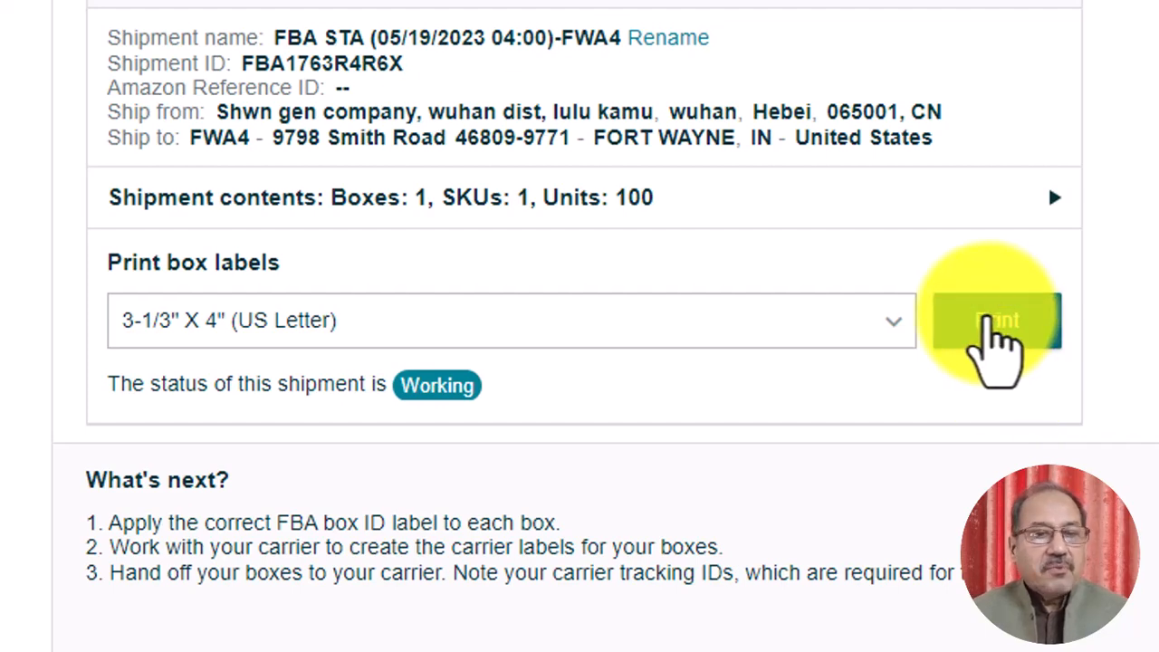
{"action": "left_click", "coordinate": [997, 326]}
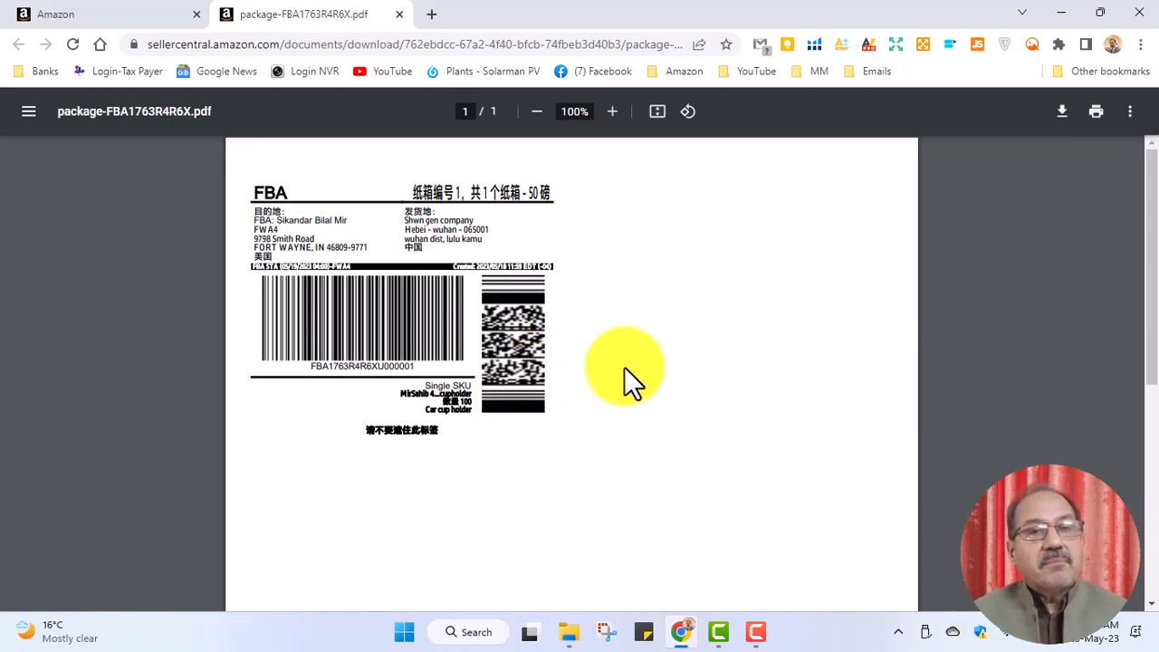
Return to the shipment workflow from the label PDF, proceed to the tracking details and open box 1's tracking ID for entry
{"action": "left_click", "coordinate": [131, 18]}
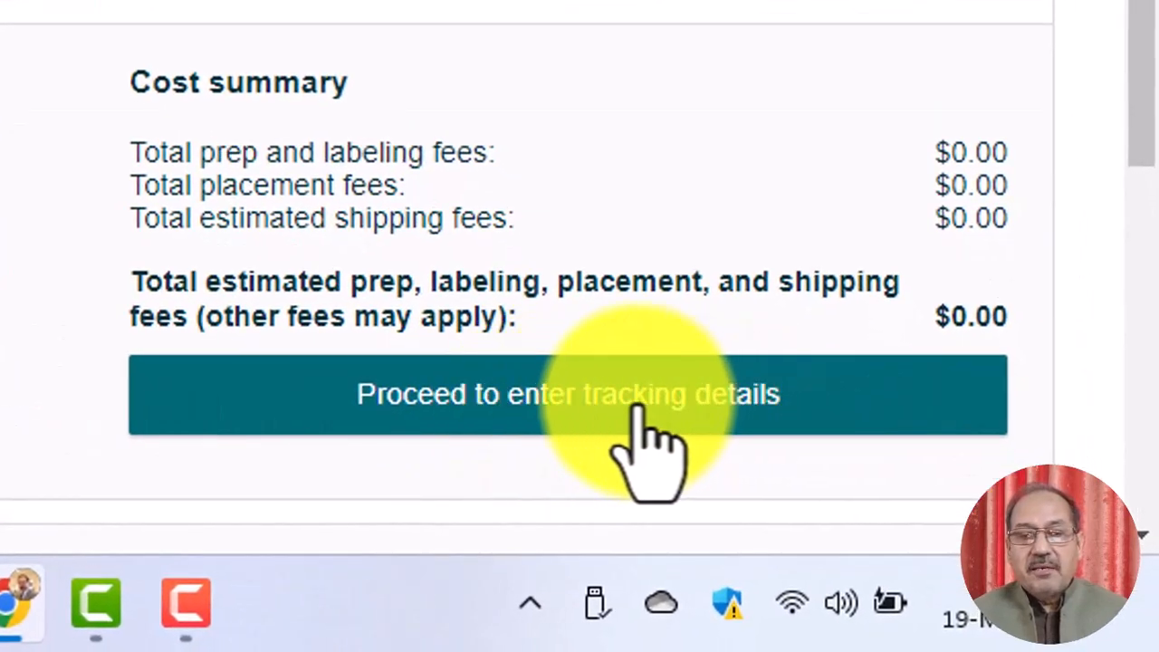
{"action": "left_click", "coordinate": [639, 426]}
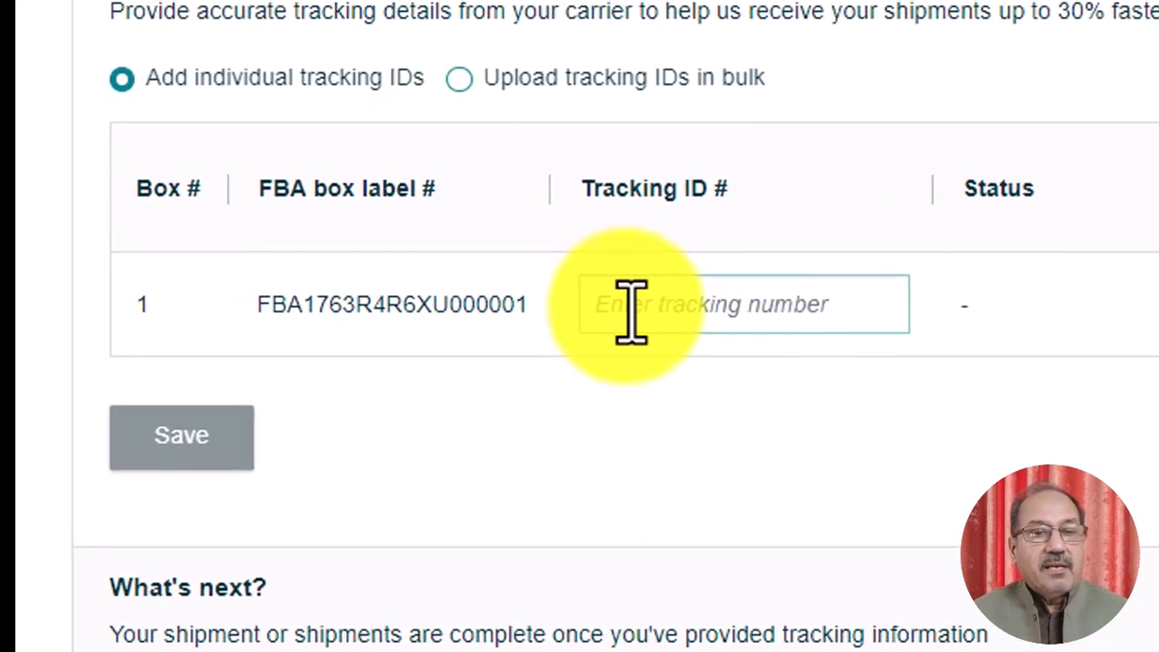
{"action": "left_click", "coordinate": [631, 312]}
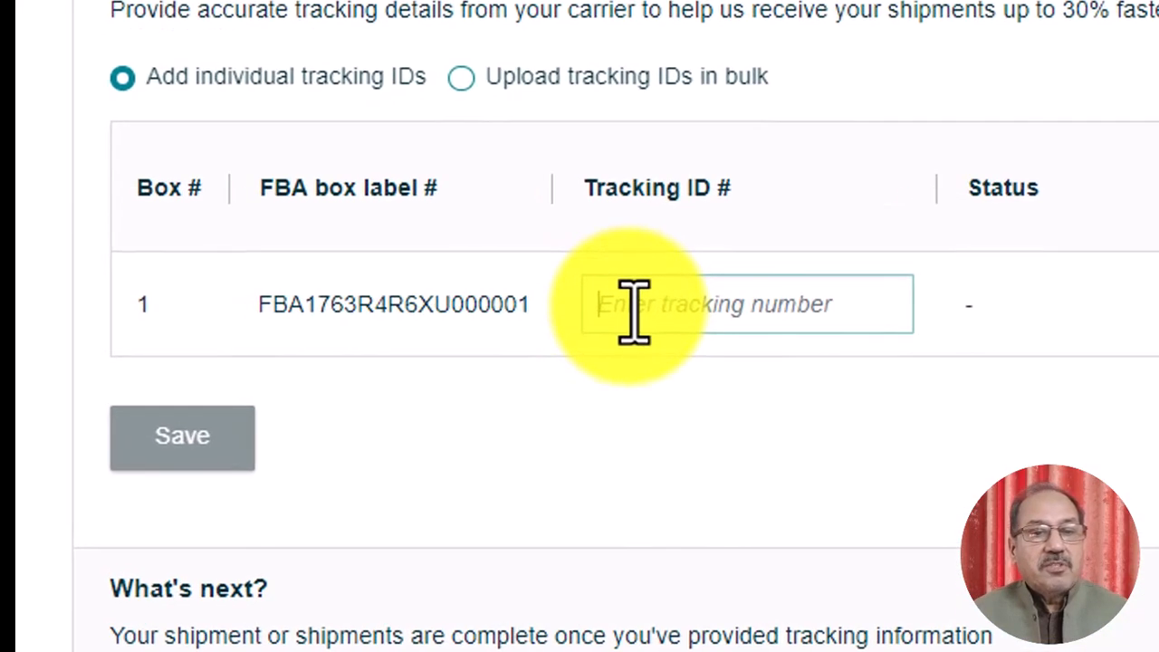